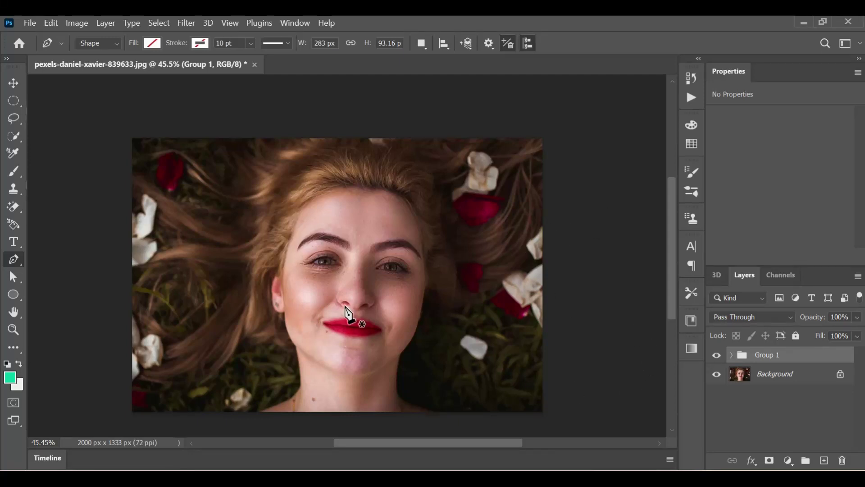
Compare the portrait with and without Group 1's lip colour, then close it unsaved
scroll(356, 306, "up", 1)
left_click(716, 356)
left_click(717, 356)
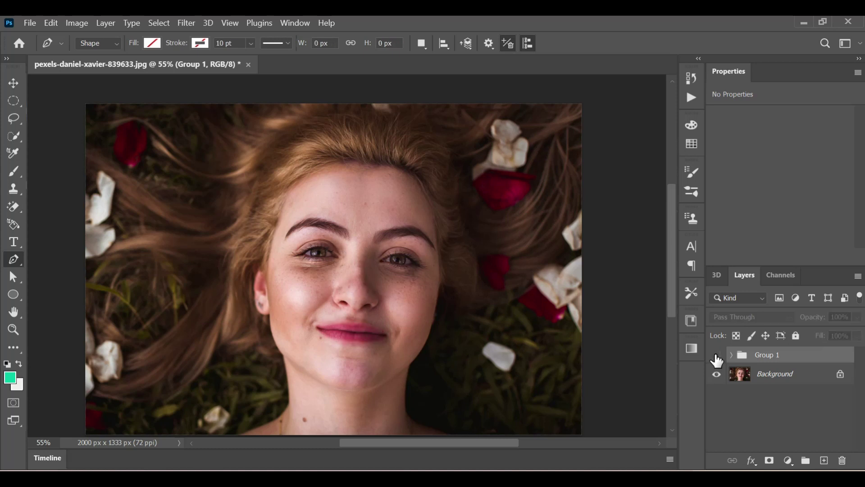
left_click(248, 64)
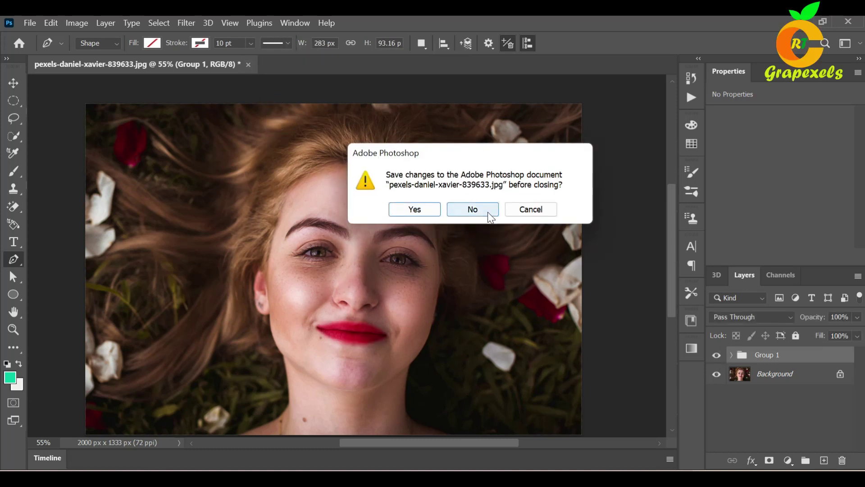
left_click(489, 211)
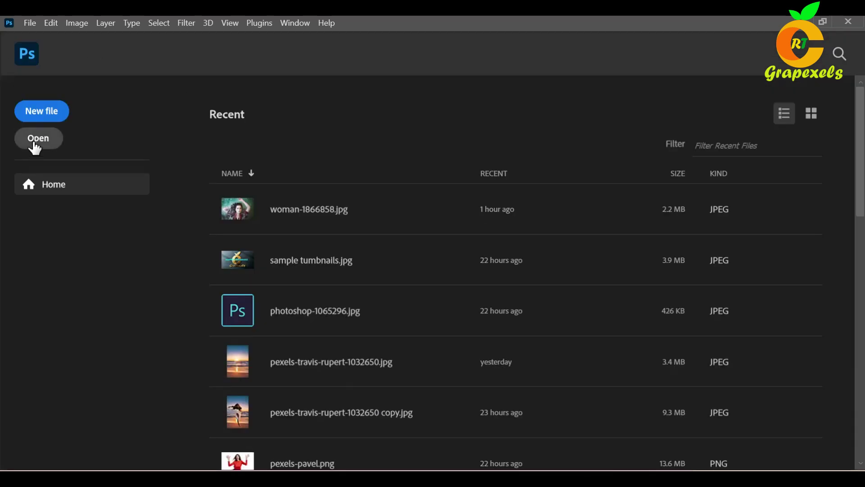
Reopen the original pexels-daniel-xavier-839633 portrait from the Home screen
left_click(38, 138)
left_click(158, 243)
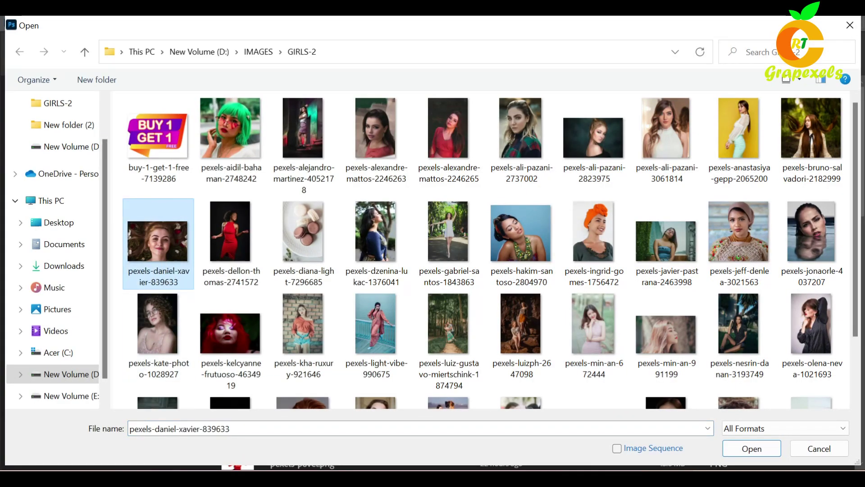
left_click(754, 448)
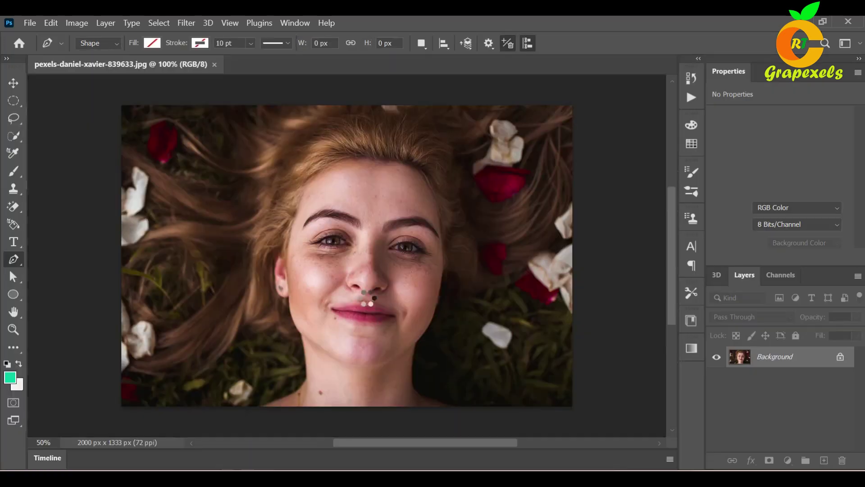
Duplicate the Background layer and set the copy to Vivid Light blending
scroll(380, 298, "up", 2)
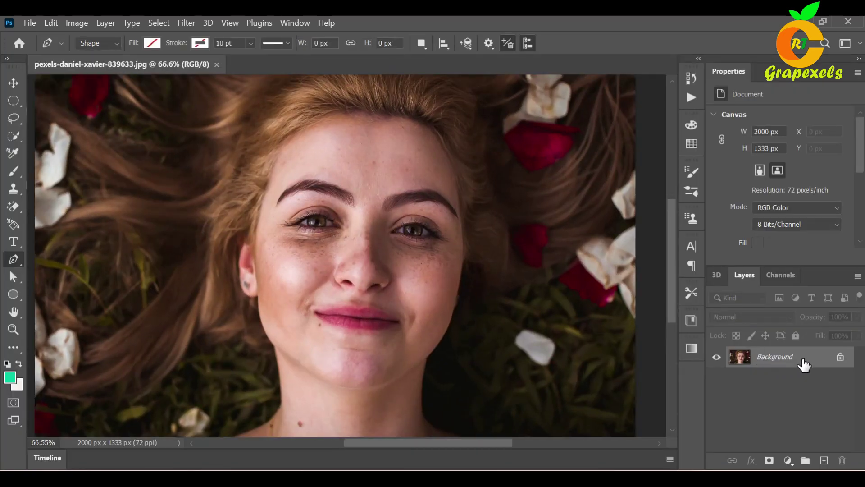
left_click_drag(811, 363, 829, 464)
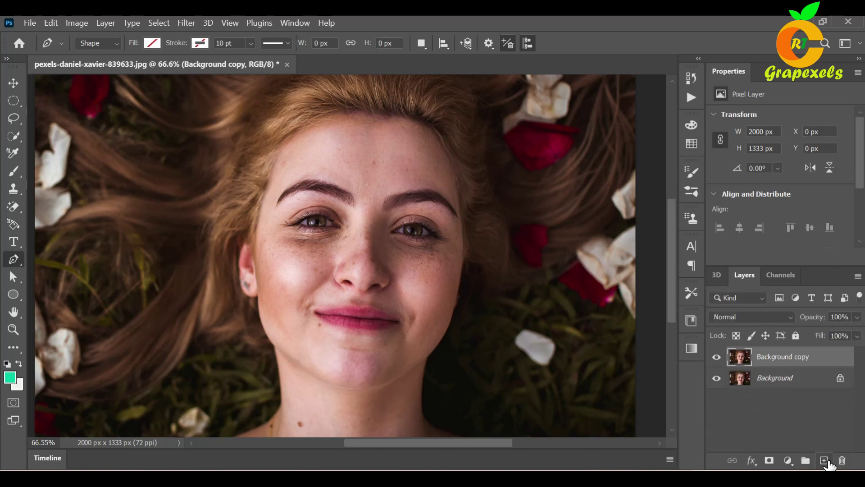
left_click(736, 316)
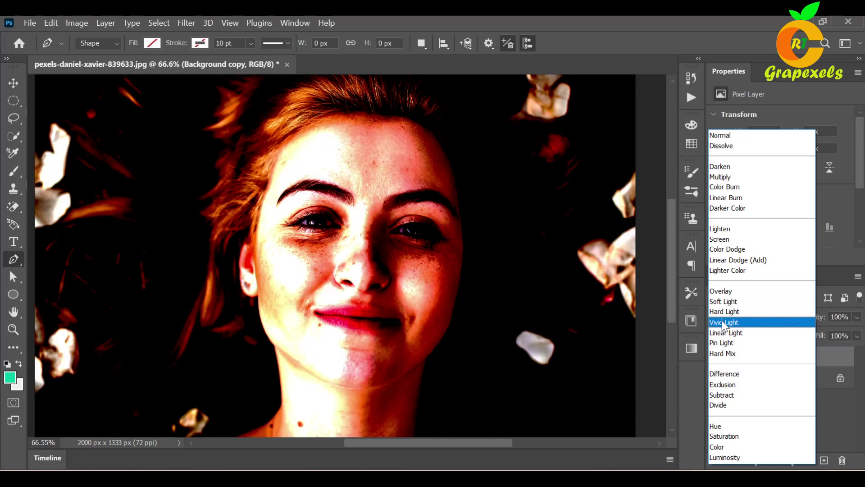
left_click(723, 323)
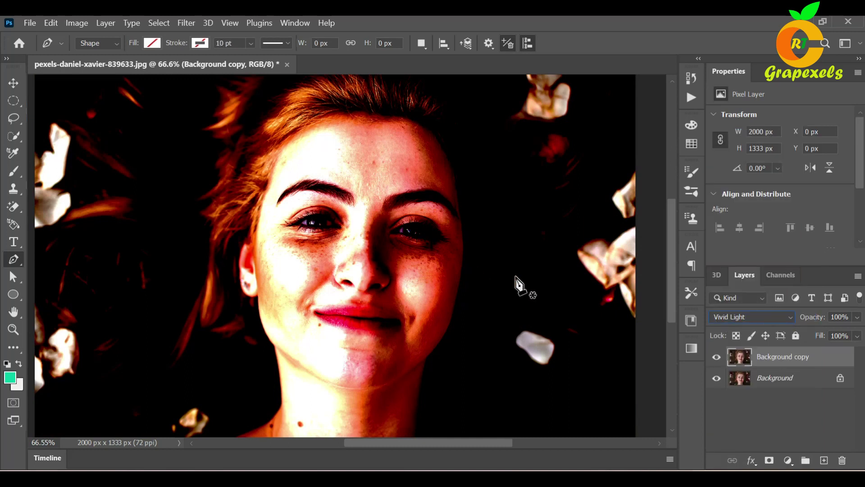
Invert the colours of the Background copy
left_click(76, 23)
mouse_move(97, 53)
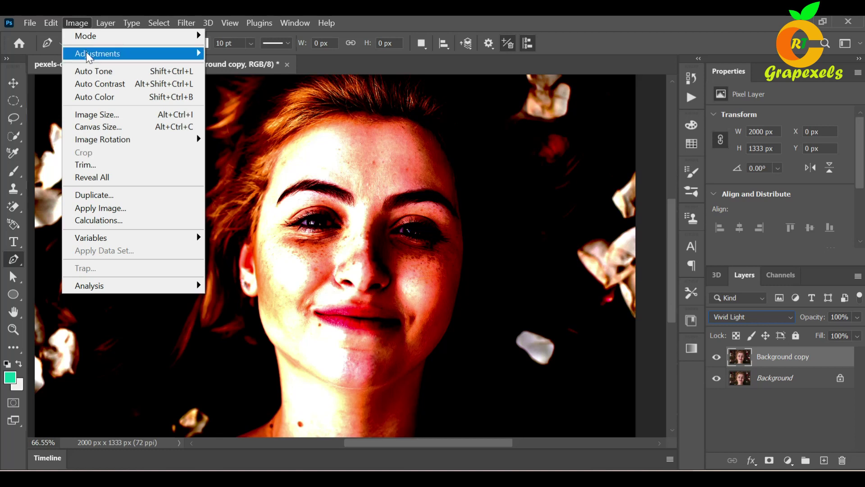
left_click(233, 201)
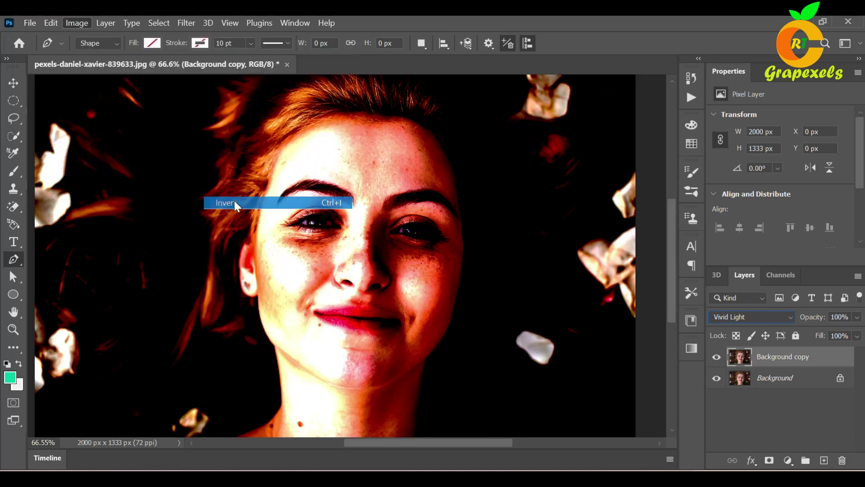
left_click(186, 22)
mouse_move(257, 296)
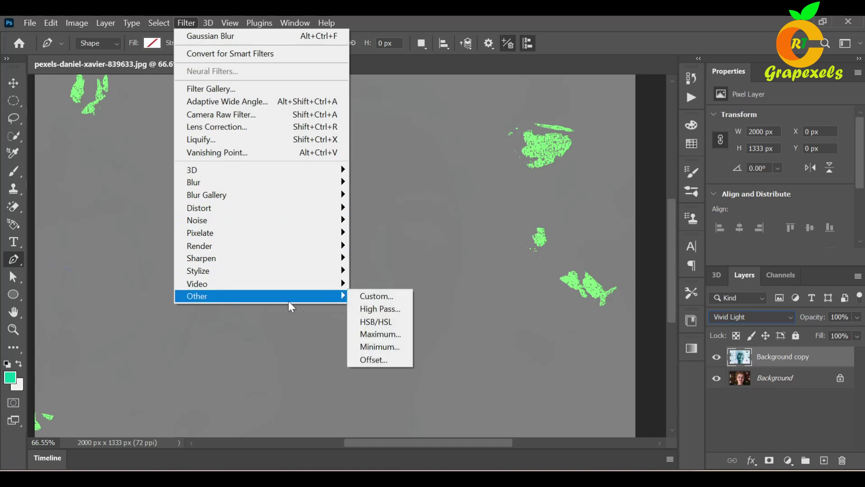
Apply a High Pass filter with a 15.3-pixel radius to the Background copy
left_click(378, 307)
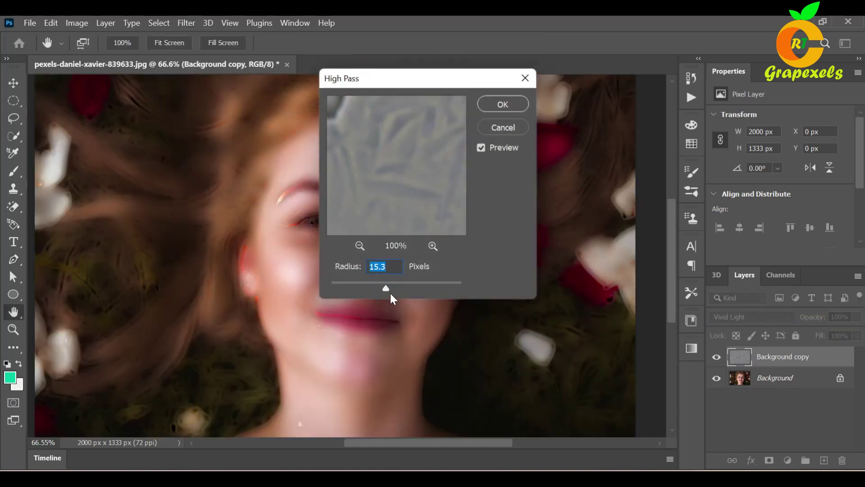
left_click(503, 104)
key("p")
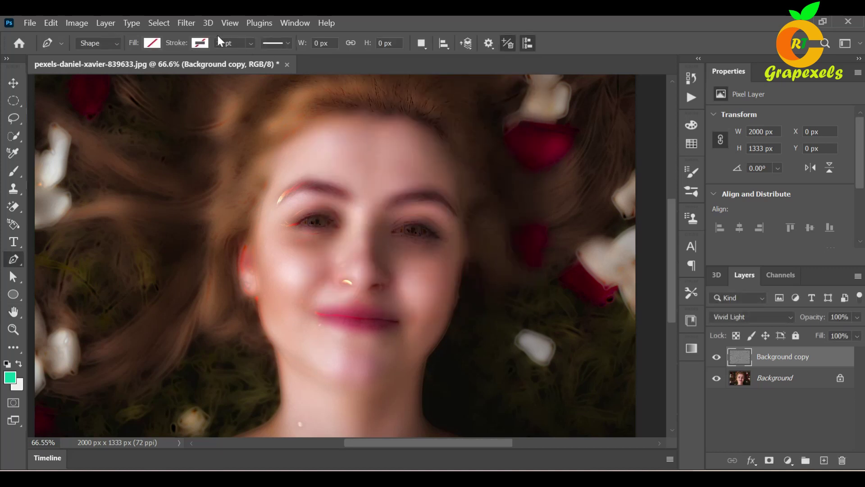
left_click(180, 21)
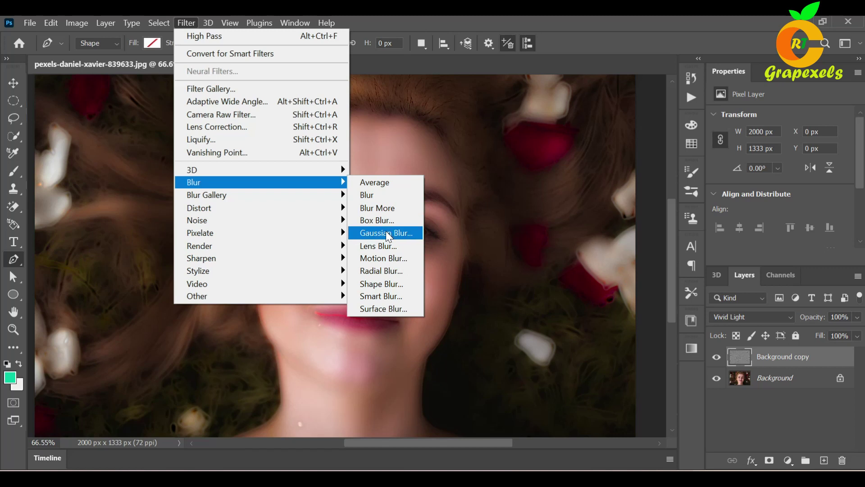
Apply a 2.9-pixel Gaussian Blur to the Background copy and add a layer mask
mouse_move(194, 182)
left_click(386, 231)
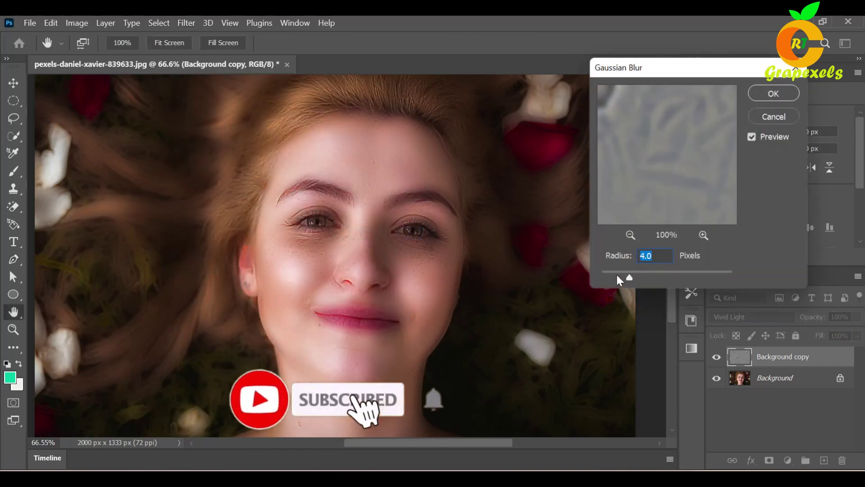
left_click_drag(627, 273, 626, 272)
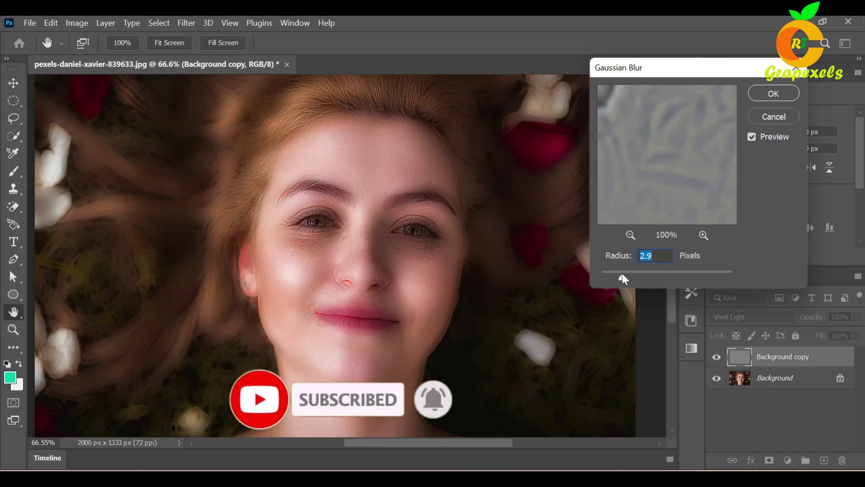
left_click(782, 96)
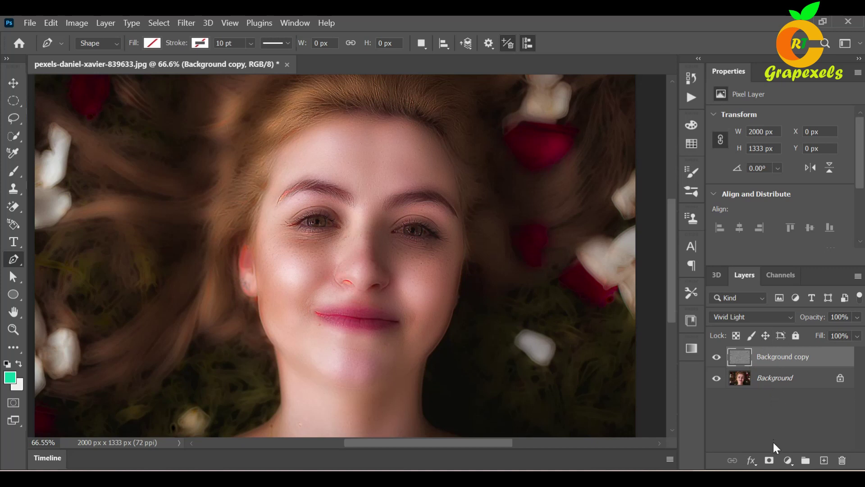
left_click(770, 460)
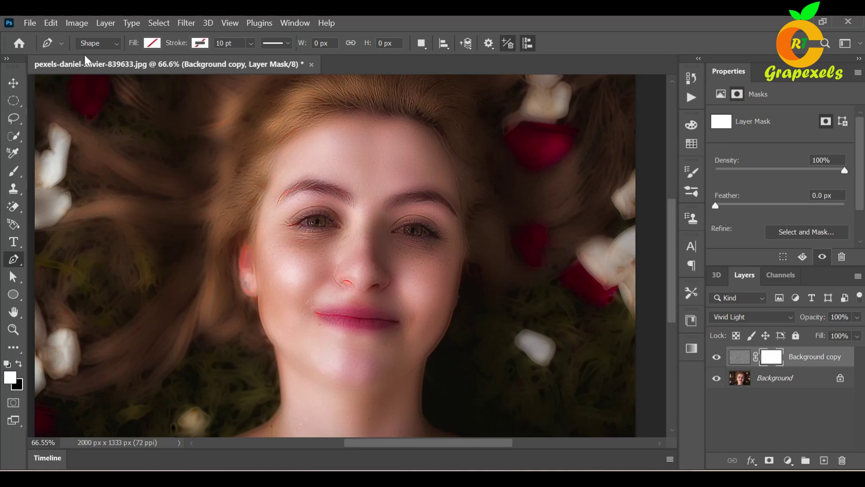
Invert the Background copy's layer mask to black, hiding the smoothing effect
left_click(77, 26)
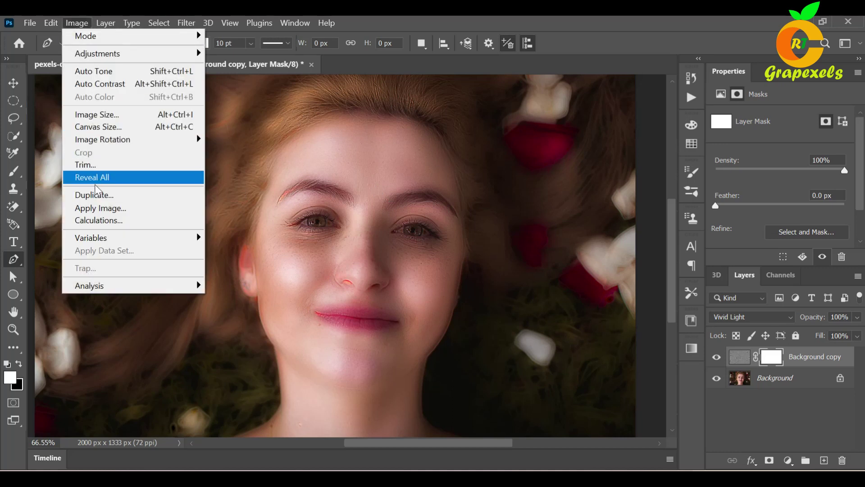
mouse_move(98, 54)
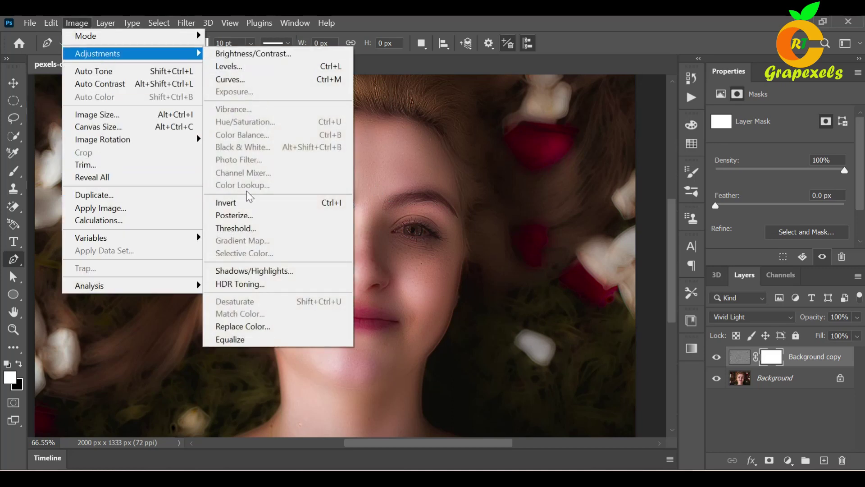
left_click(246, 202)
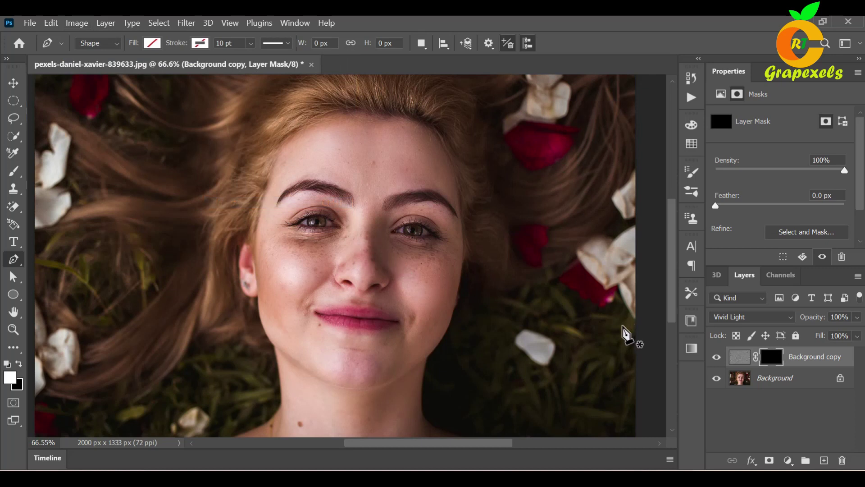
left_click(15, 175)
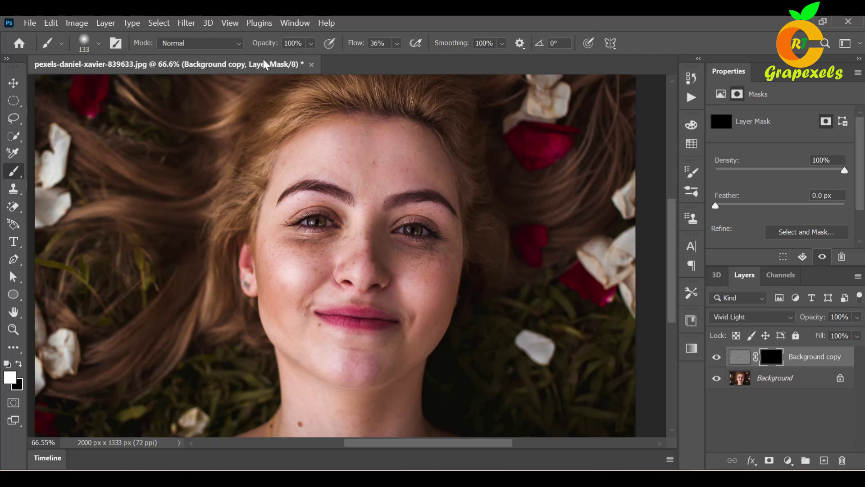
Paint white at 26% flow on the mask under the left eye and beside the nose
left_click(397, 45)
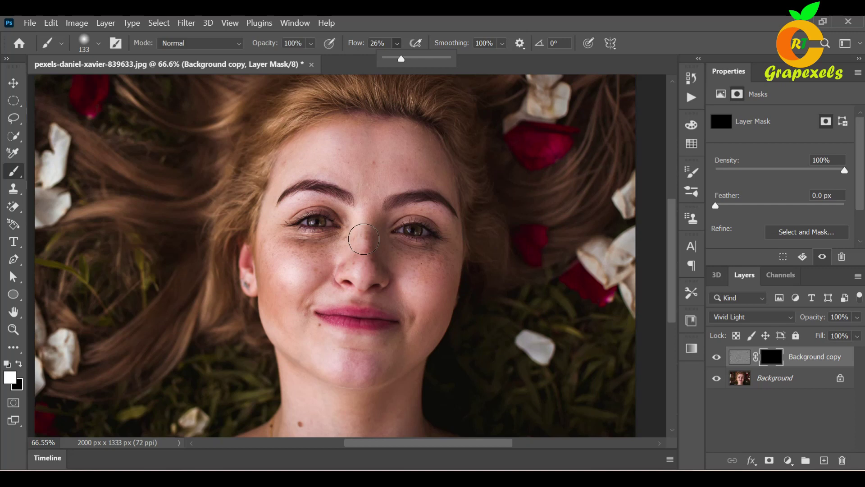
scroll(369, 237, "up", 2)
scroll(368, 238, "up", 2)
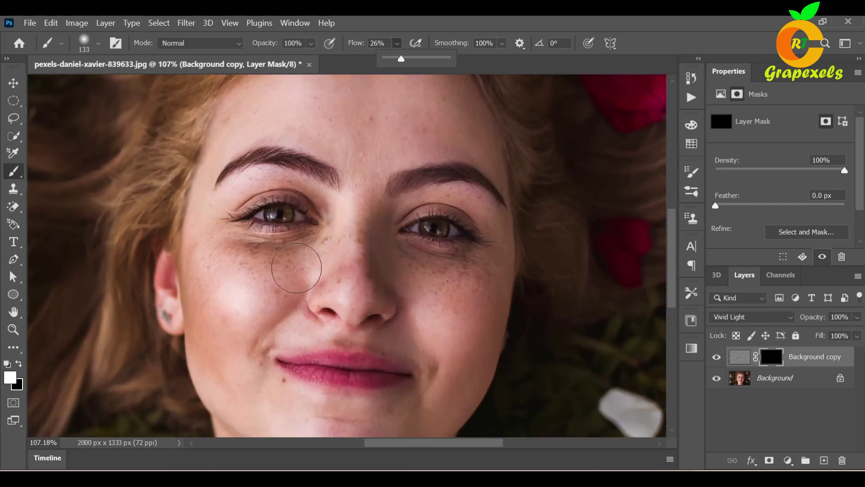
mouse_move(290, 251)
left_mouse_down()
mouse_move(257, 276)
mouse_move(233, 258)
mouse_move(326, 260)
mouse_move(231, 251)
mouse_move(288, 256)
left_mouse_up()
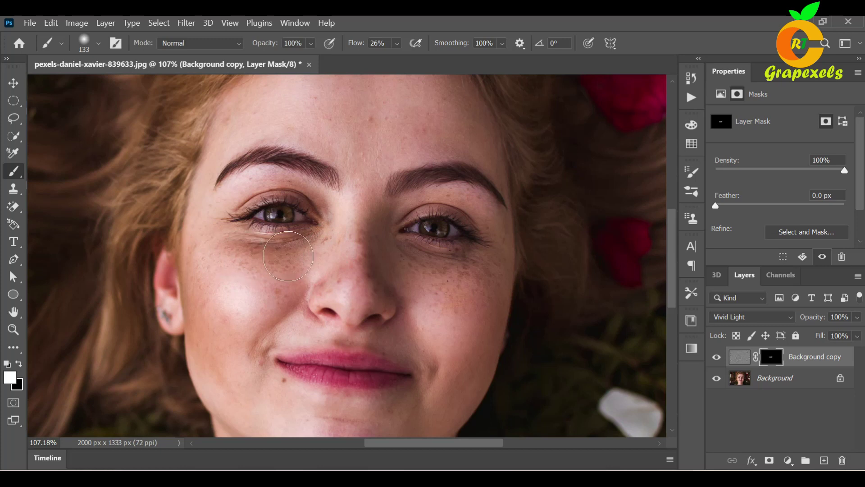
mouse_move(239, 287)
left_mouse_down()
mouse_move(324, 261)
mouse_move(344, 234)
mouse_move(371, 282)
mouse_move(386, 251)
mouse_move(444, 287)
left_mouse_up()
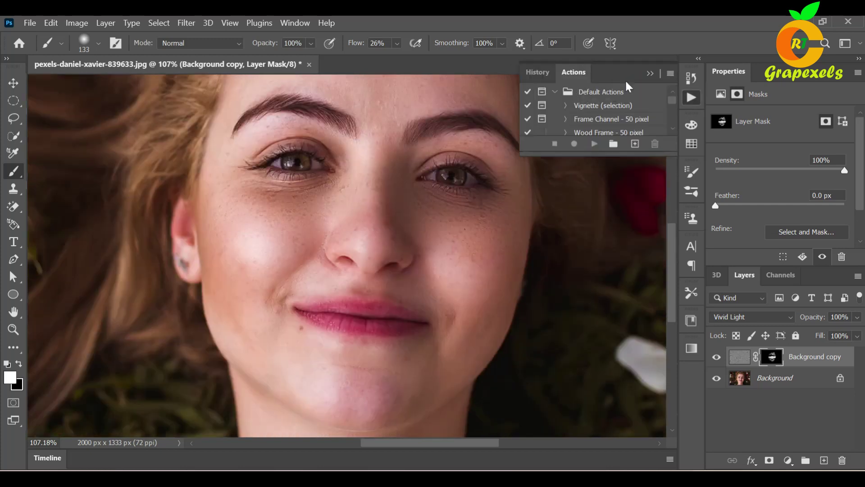
left_click(652, 75)
Paint the mask white over the chin to soften the skin there
scroll(406, 272, "up", 5)
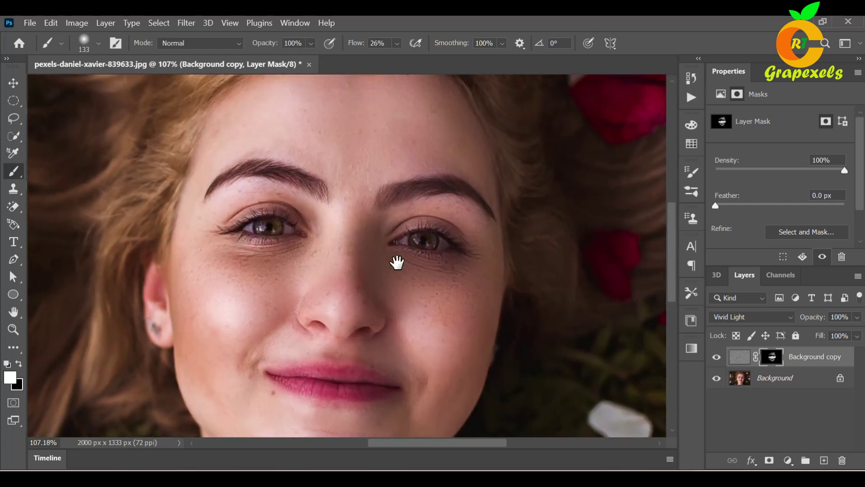
mouse_move(315, 228)
left_mouse_down()
mouse_move(400, 228)
mouse_move(531, 289)
mouse_move(399, 195)
left_mouse_up()
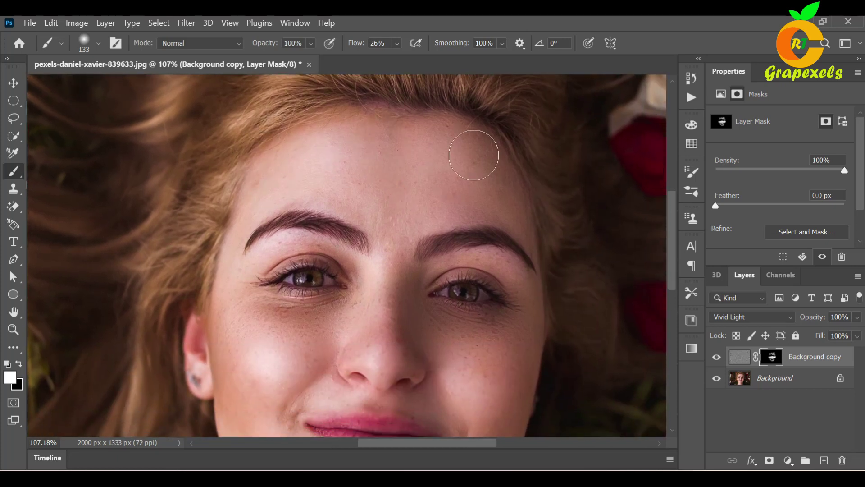
mouse_move(421, 278)
left_mouse_down()
mouse_move(382, 234)
mouse_move(359, 188)
left_mouse_up()
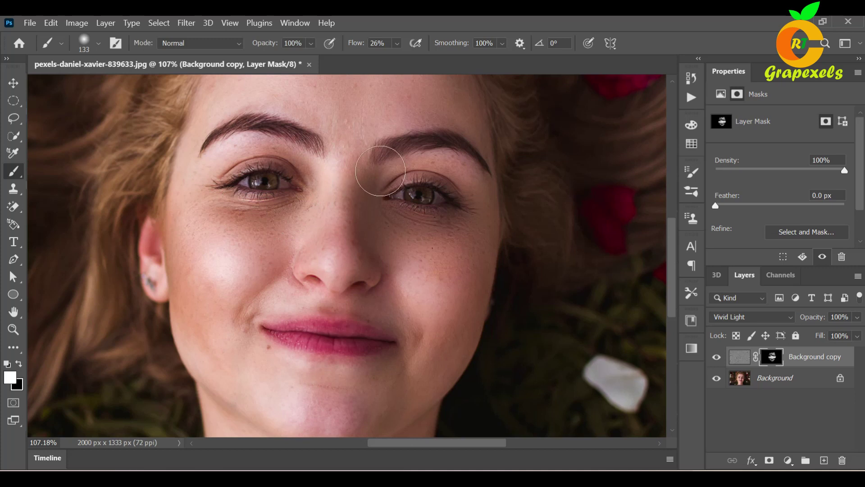
mouse_move(410, 381)
left_mouse_down()
mouse_move(414, 257)
mouse_move(448, 209)
mouse_move(450, 186)
left_mouse_up()
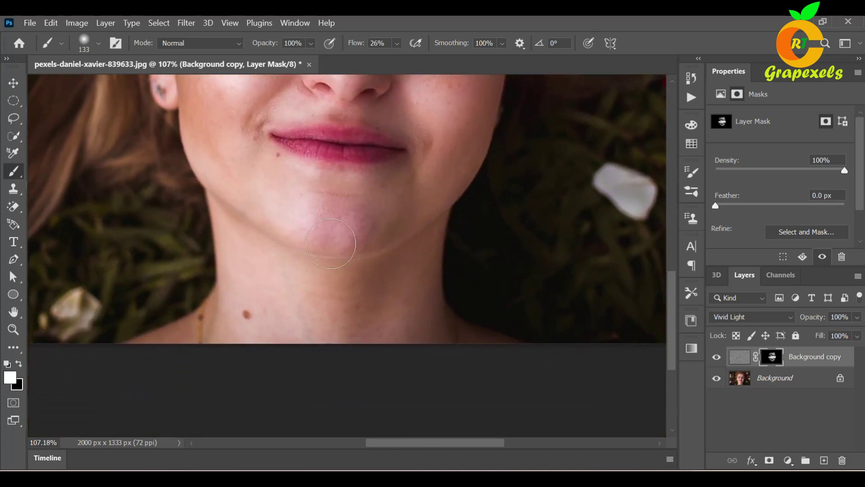
left_click_drag(384, 264, 380, 263)
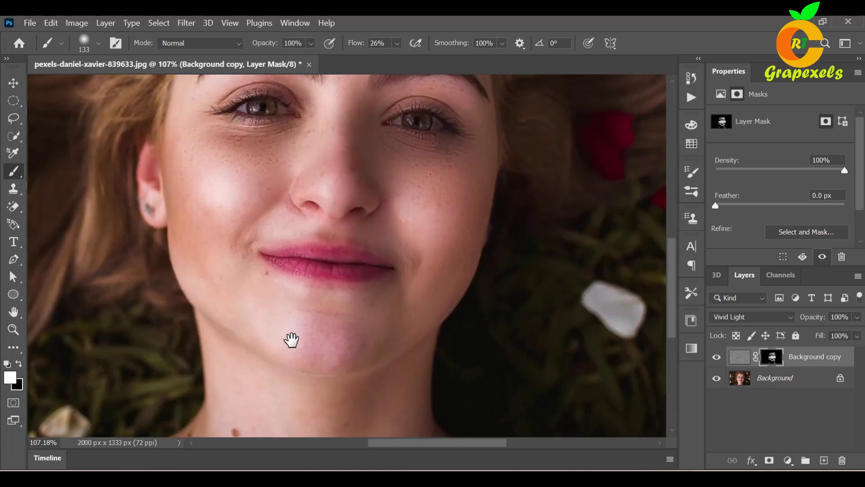
left_click_drag(296, 264, 290, 367)
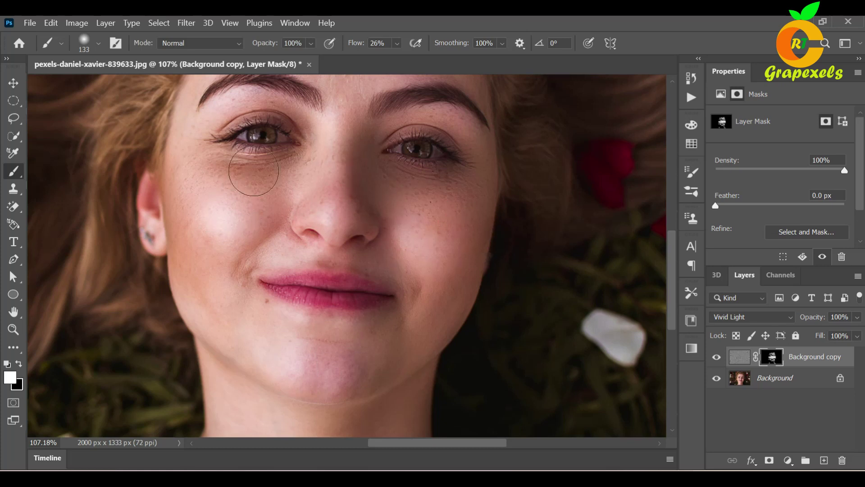
Extend the smoothing across the forehead and hairline, then recentre the whole face
left_click_drag(371, 202, 354, 246)
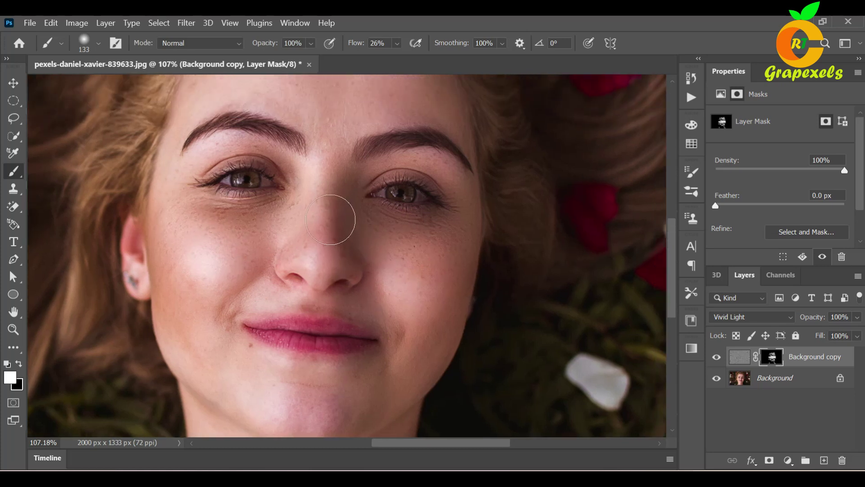
left_click_drag(353, 248, 345, 289)
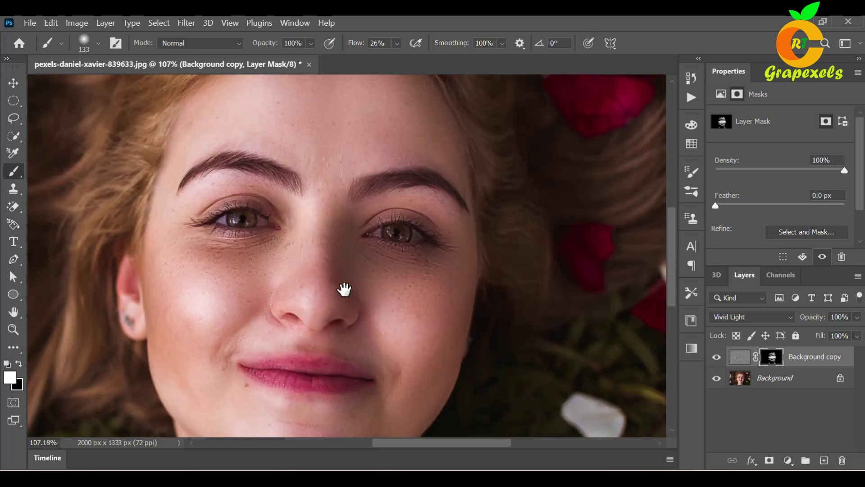
mouse_move(363, 136)
left_mouse_down()
mouse_move(369, 161)
mouse_move(347, 212)
left_mouse_up()
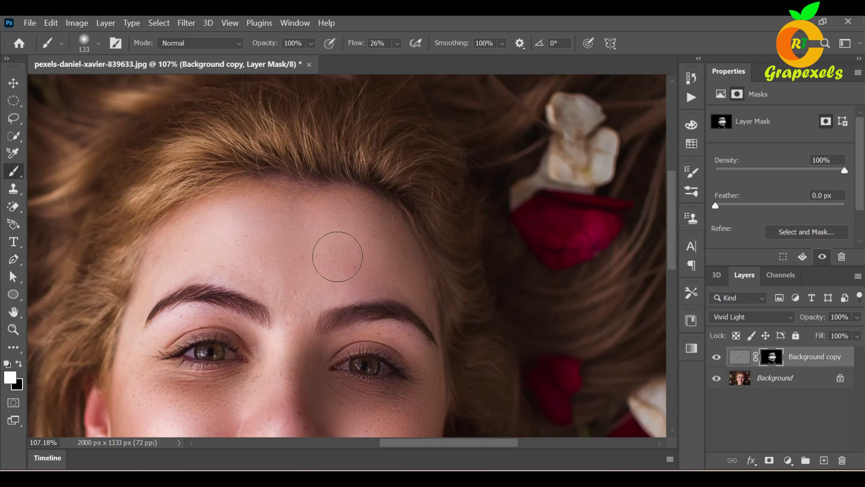
left_click_drag(331, 305, 363, 162)
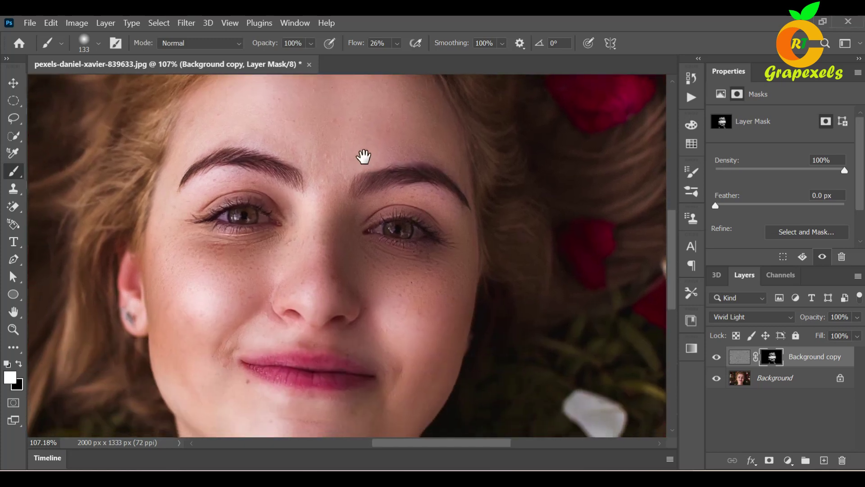
scroll(325, 218, "down", 3)
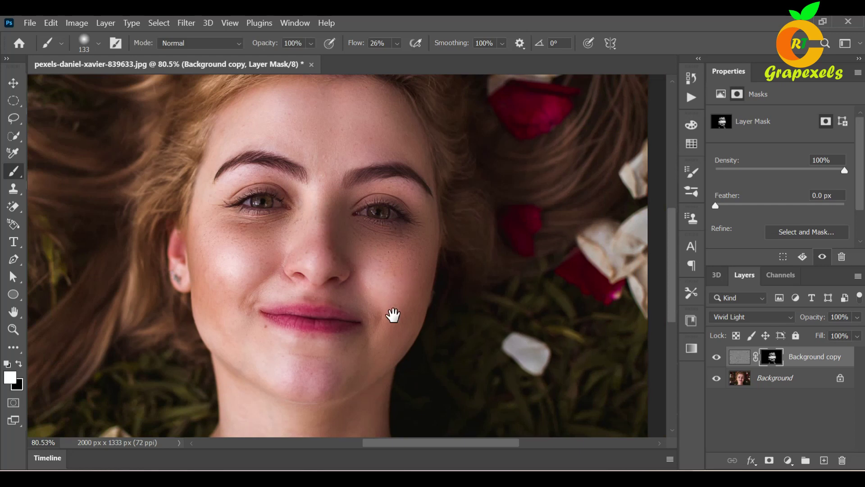
left_click_drag(393, 315, 403, 297)
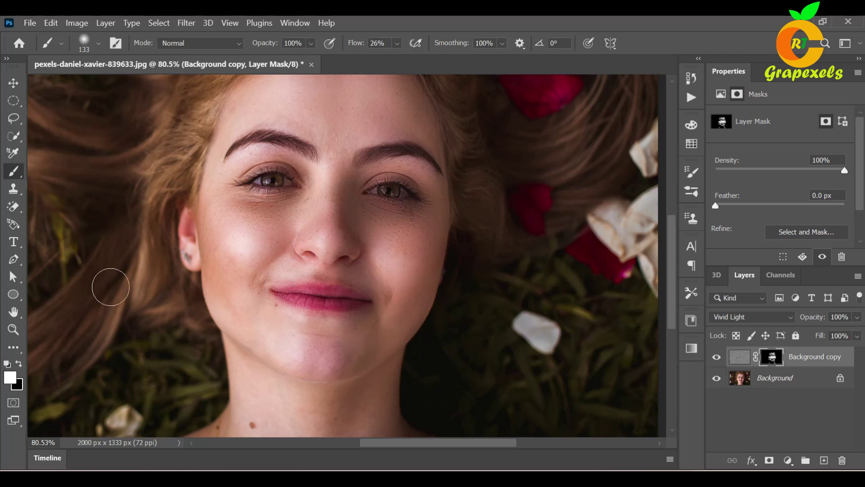
Start a Shape-mode pen path at the left lip corner, curving along the lower lip
left_click(13, 260)
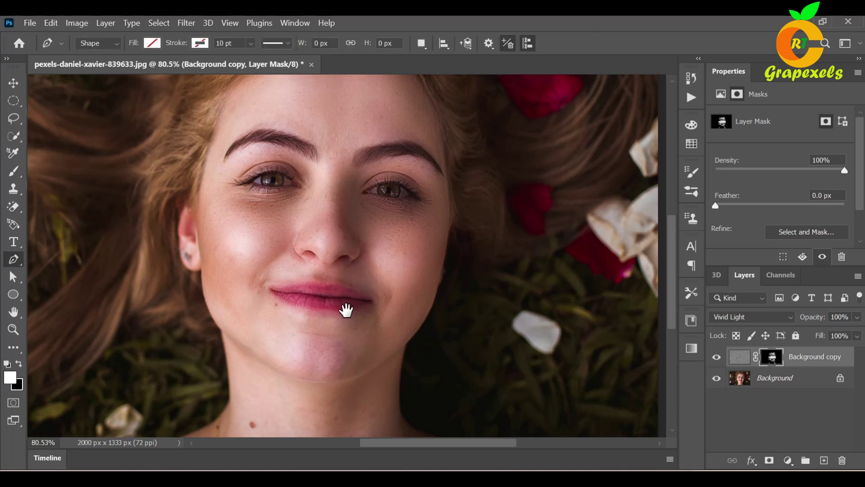
scroll(320, 326, "up", 3)
scroll(325, 324, "up", 3)
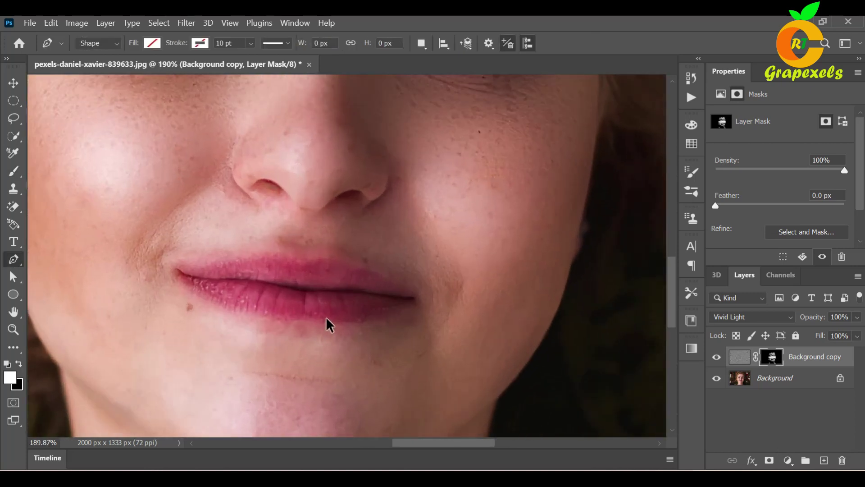
scroll(324, 324, "up", 2)
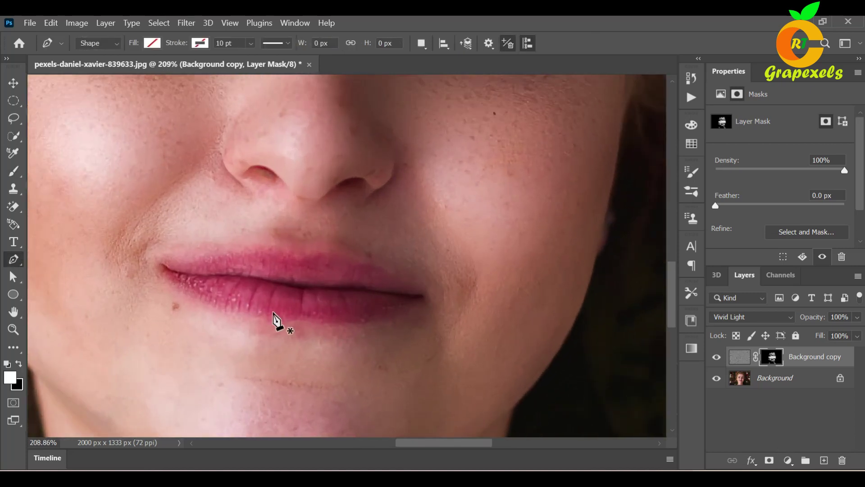
left_click(159, 266)
mouse_move(422, 304)
left_mouse_down()
mouse_move(530, 256)
mouse_move(602, 236)
left_mouse_up()
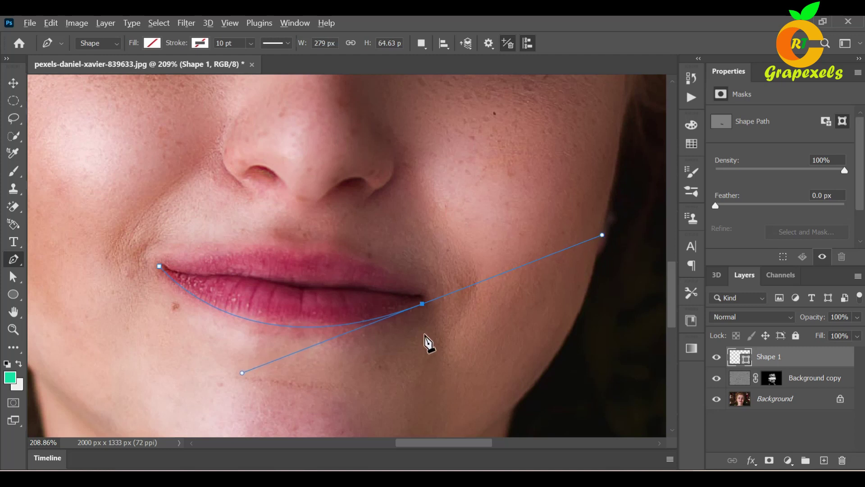
left_click(423, 302, "alt")
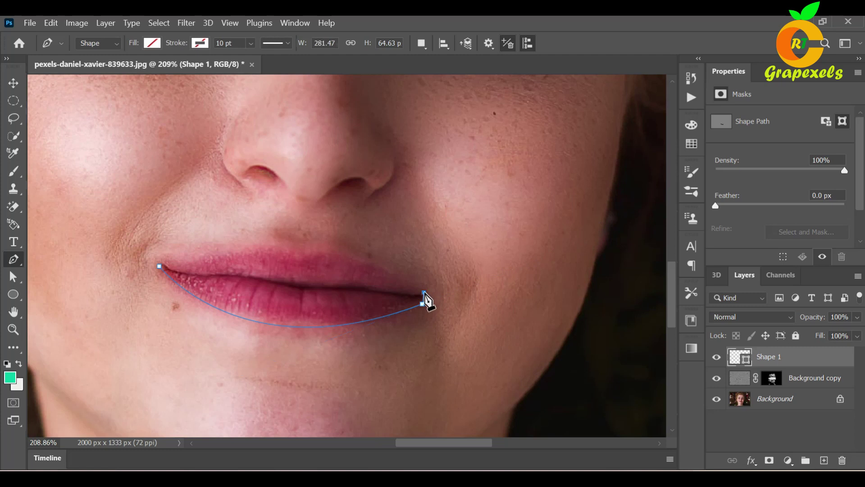
Bend the path along the upper lip and refine the left corner curve
left_click(302, 256)
left_click_drag(287, 261, 268, 275)
left_click_drag(268, 277, 267, 279)
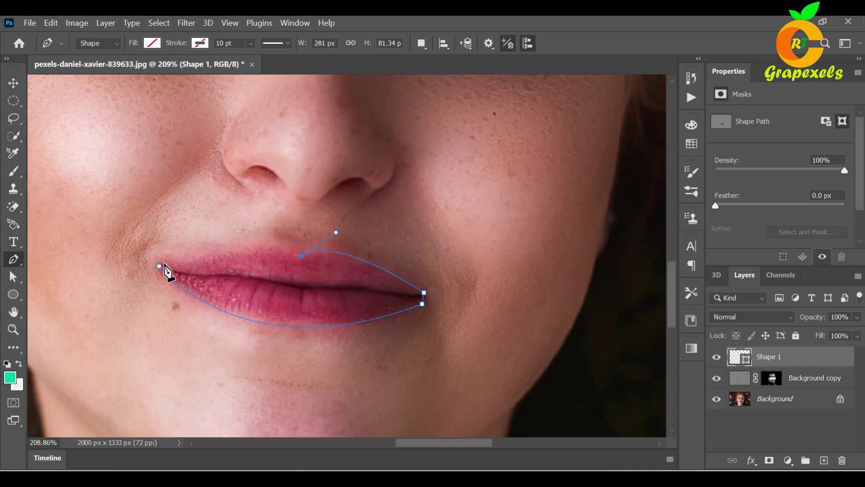
left_click_drag(92, 275, 35, 296)
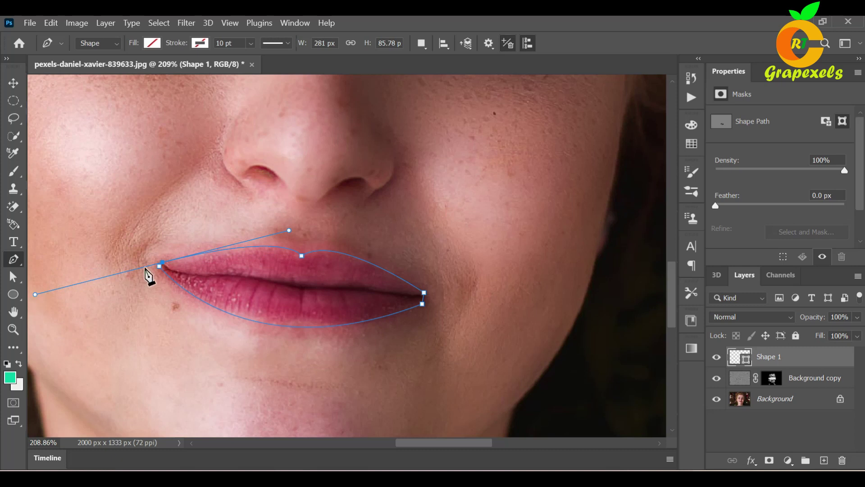
Turn the lip path into a selection with a 5 px feather
right_click(307, 291)
left_click(366, 221)
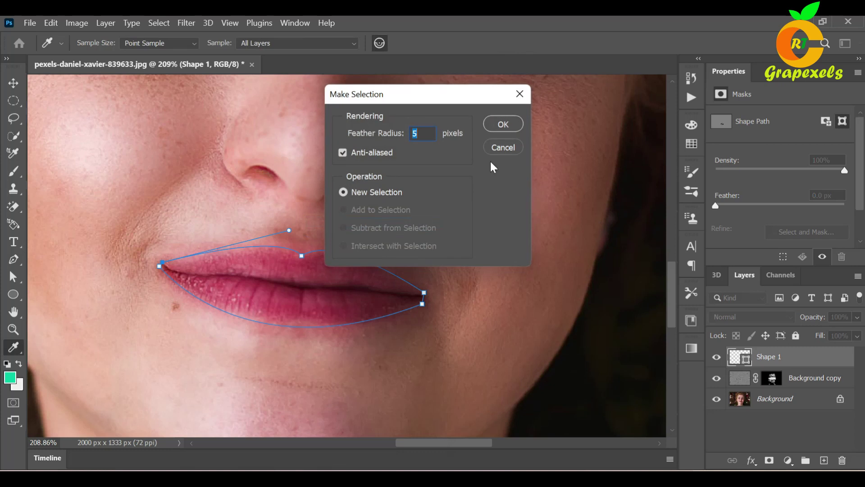
left_click(503, 124)
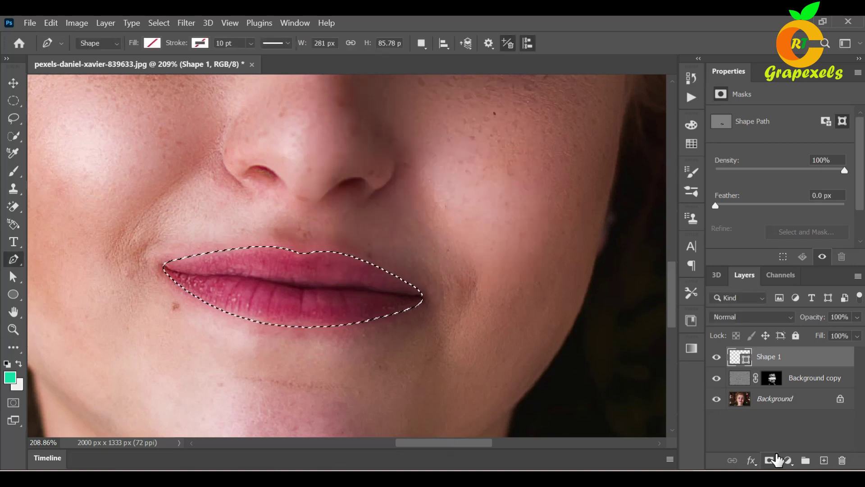
Fill the lip selection with a Solid Color layer in deep red 7b1004
left_click(788, 462)
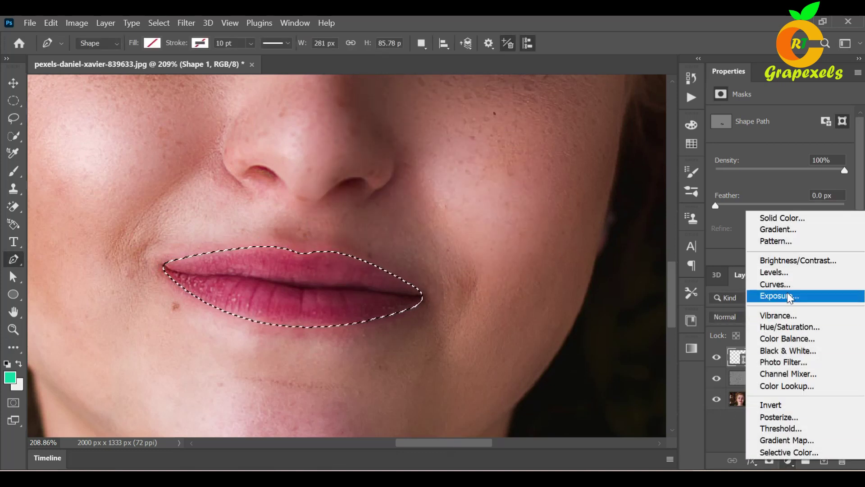
left_click(782, 218)
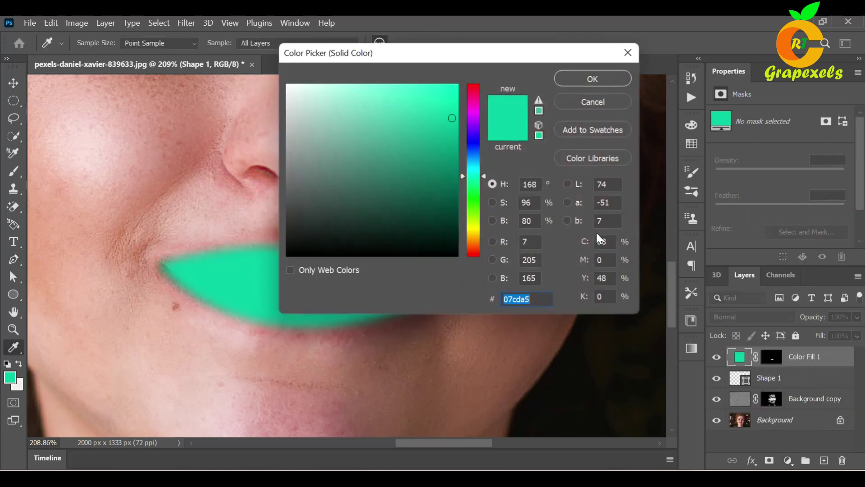
left_click(476, 254)
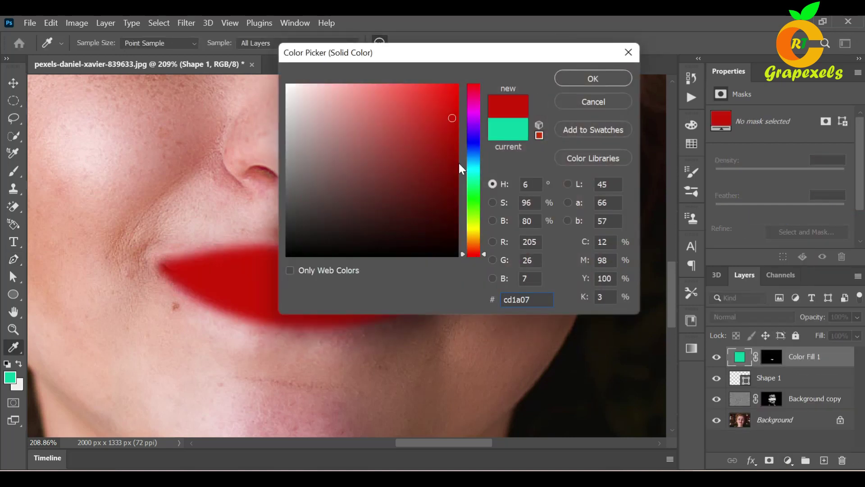
left_click_drag(451, 141, 453, 154)
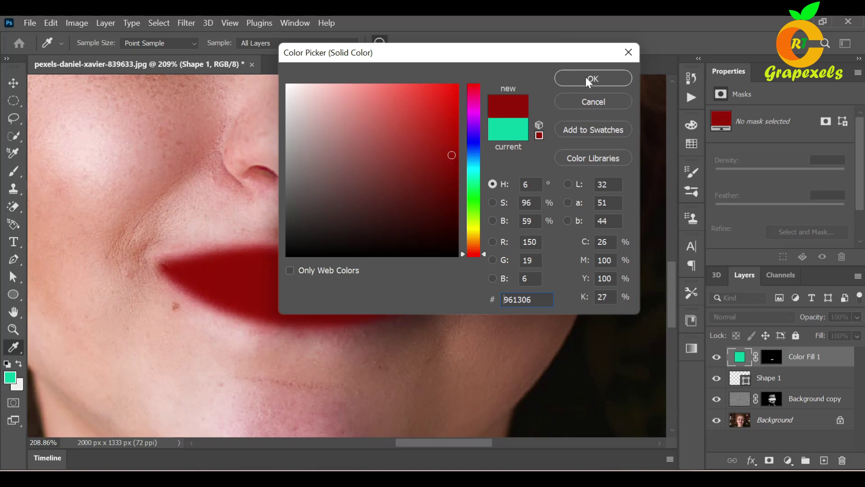
left_click_drag(451, 167, 452, 173)
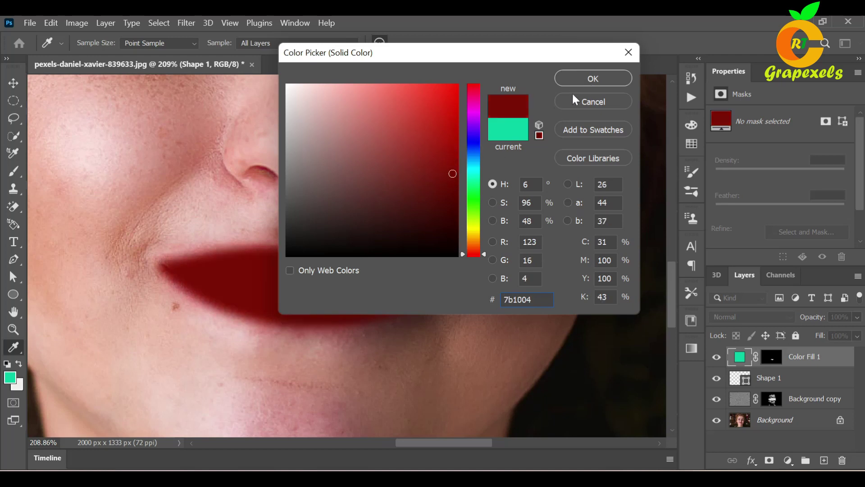
left_click(593, 79)
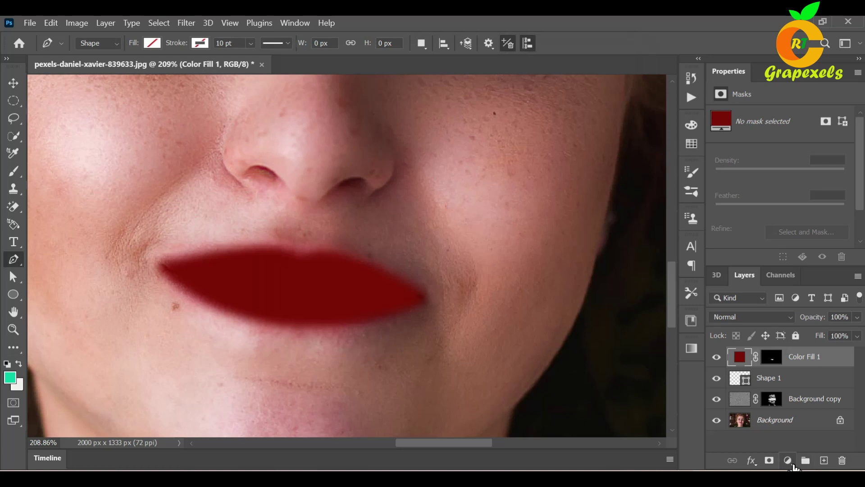
Blend Color Fill 1 as Soft Light and split its Underlying Layer Blend If sliders
left_click(732, 317)
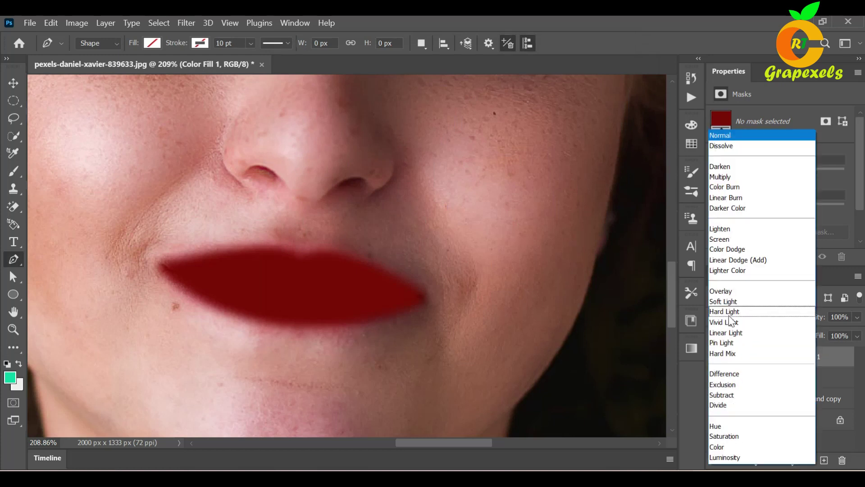
left_click(722, 302)
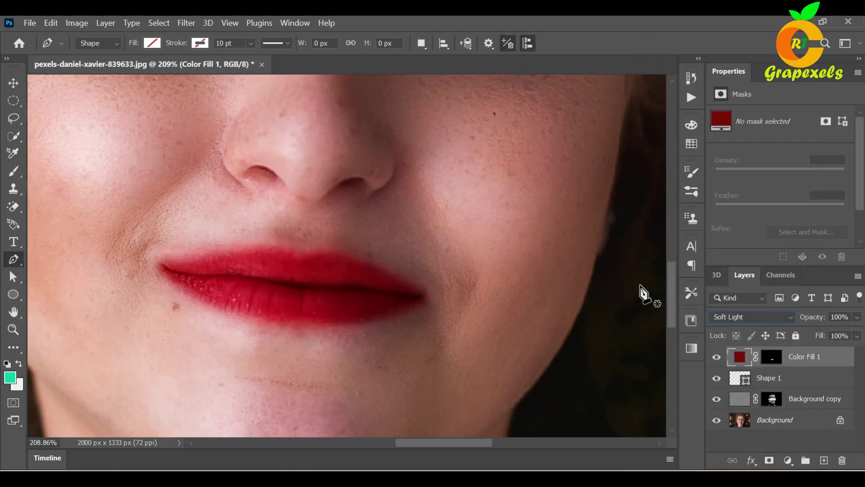
double_click(842, 363)
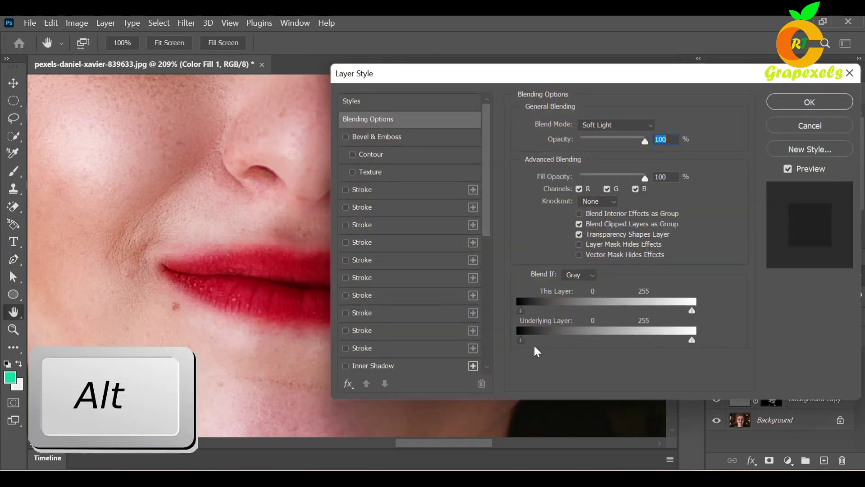
left_click_drag(521, 339, 540, 340)
left_click_drag(692, 340, 669, 350)
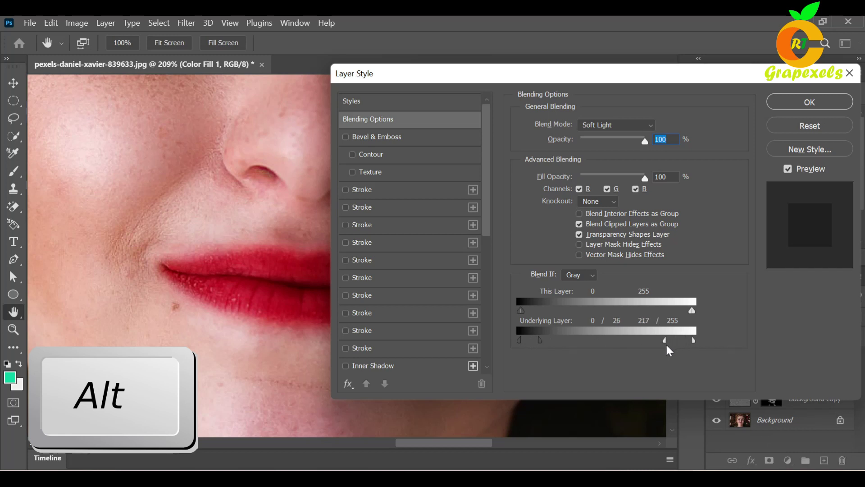
left_click(810, 103)
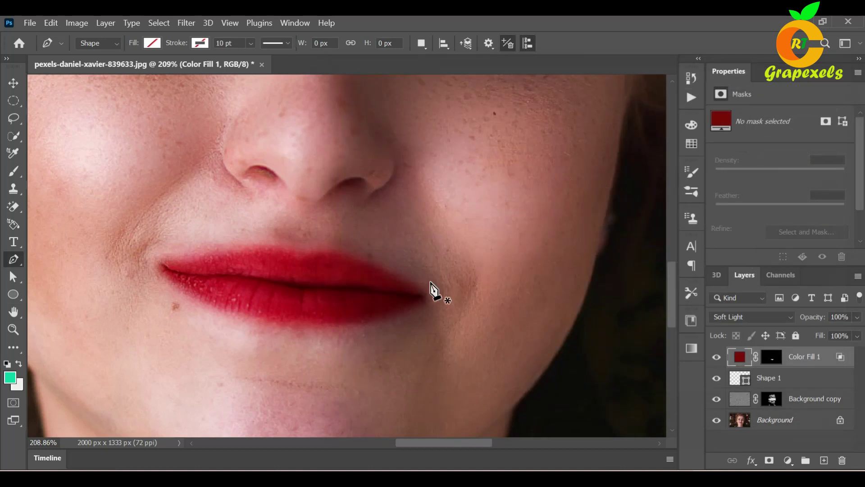
Group the fill layer, Shape 1 and Background copy together into Group 1
scroll(317, 291, "down", 5)
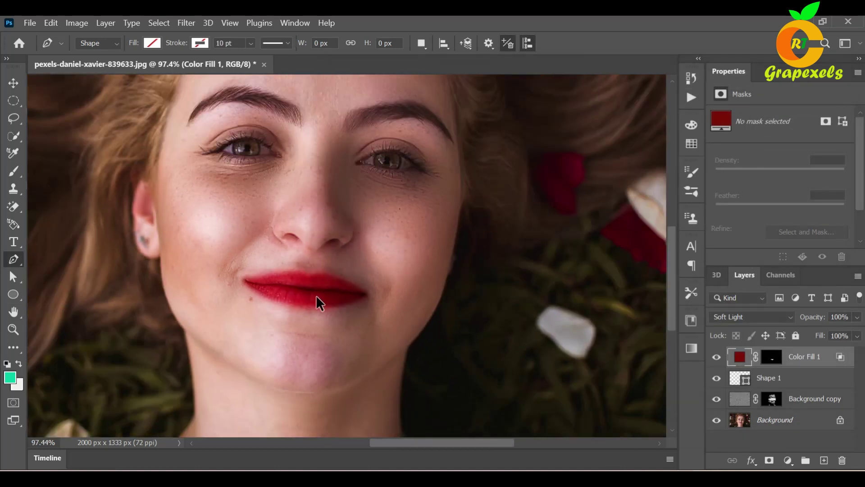
scroll(316, 296, "down", 2)
scroll(318, 302, "down", 1)
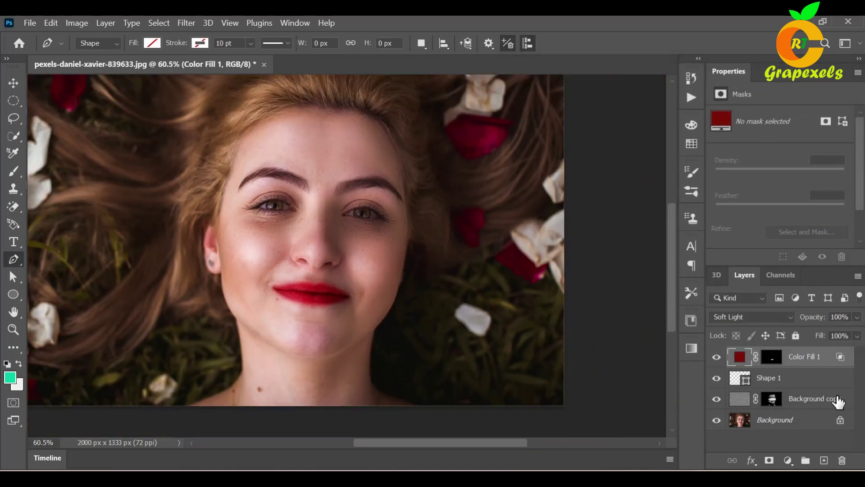
key("ctrl")
left_click(818, 385, "ctrl")
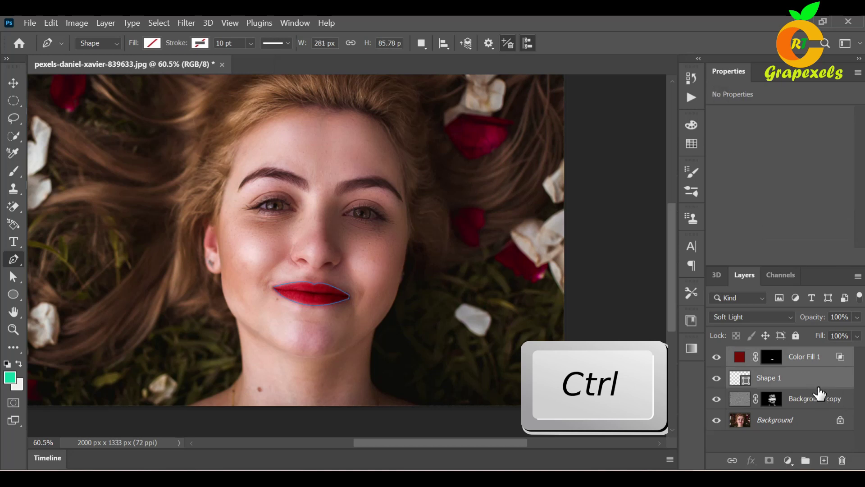
left_click(823, 399, "ctrl")
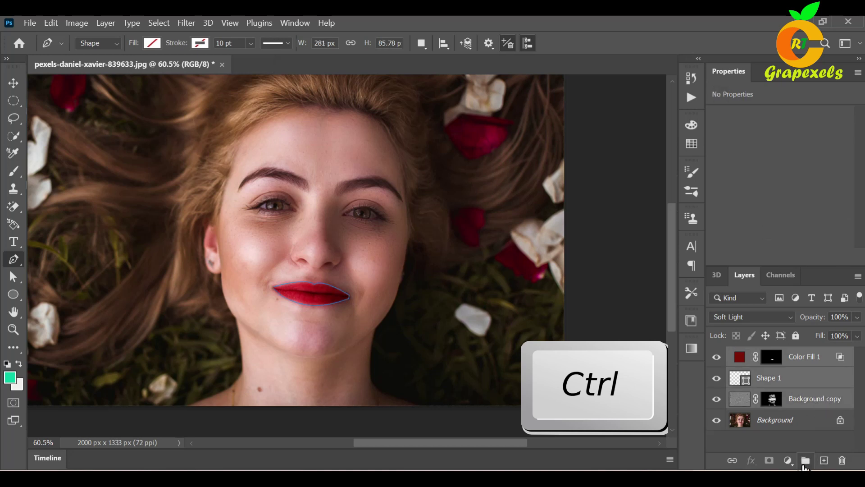
left_click(805, 460)
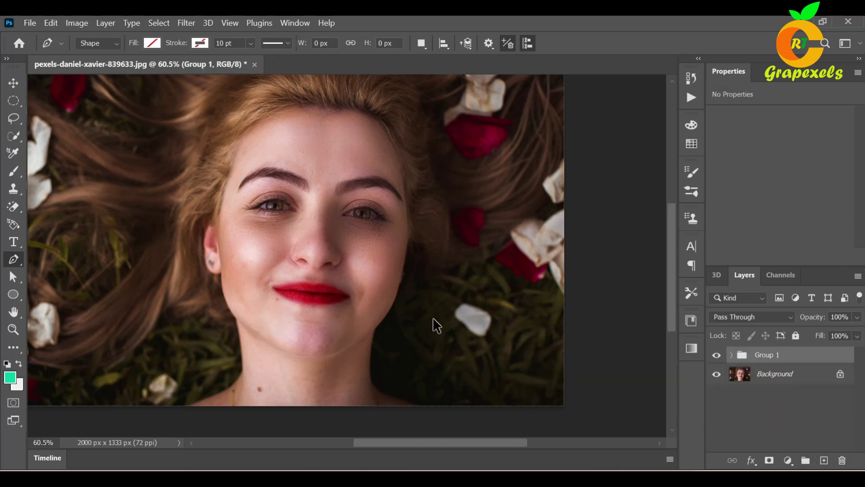
Toggle Group 1's visibility off and on twice to compare original and red lips
scroll(432, 317, "down", 3)
scroll(431, 318, "up", 2)
left_click_drag(384, 270, 392, 294)
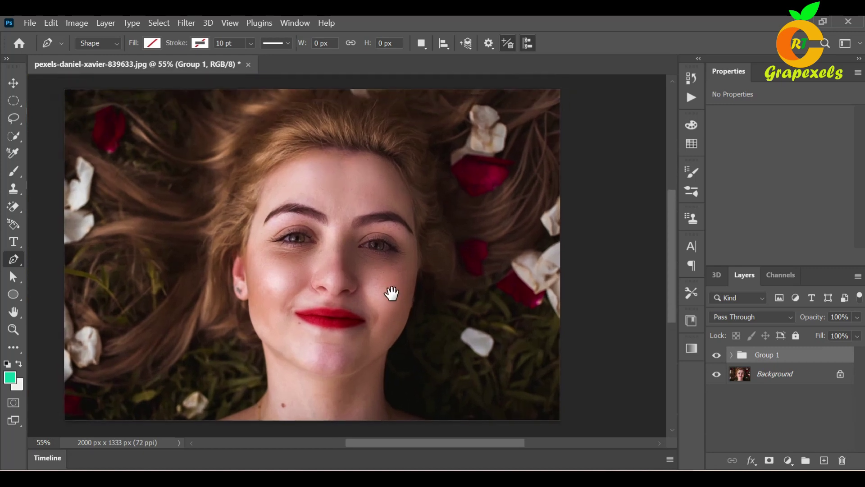
left_click(718, 356)
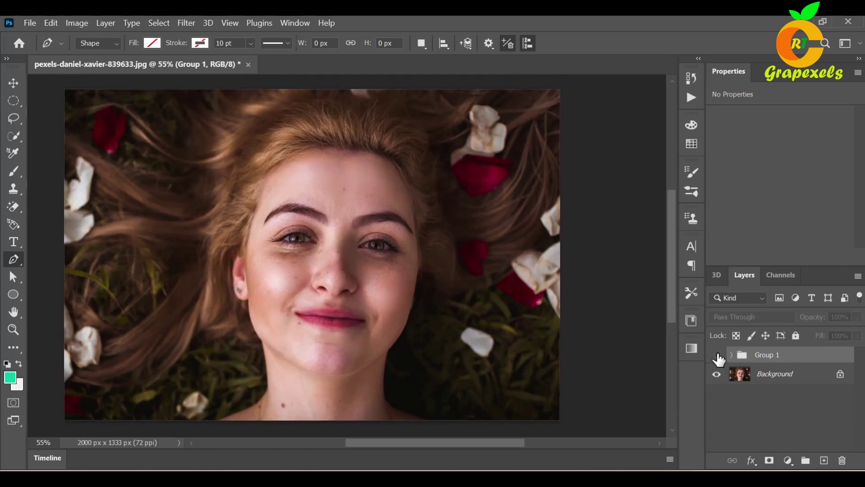
left_click(717, 356)
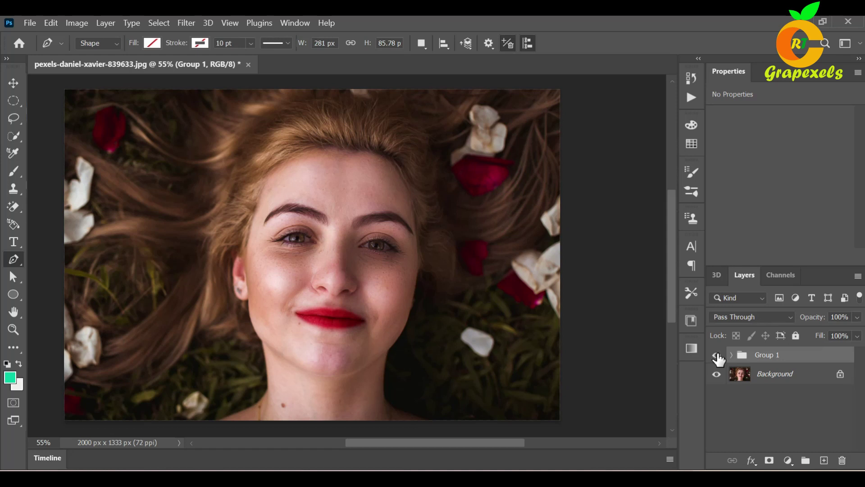
left_click(717, 355)
left_click(717, 356)
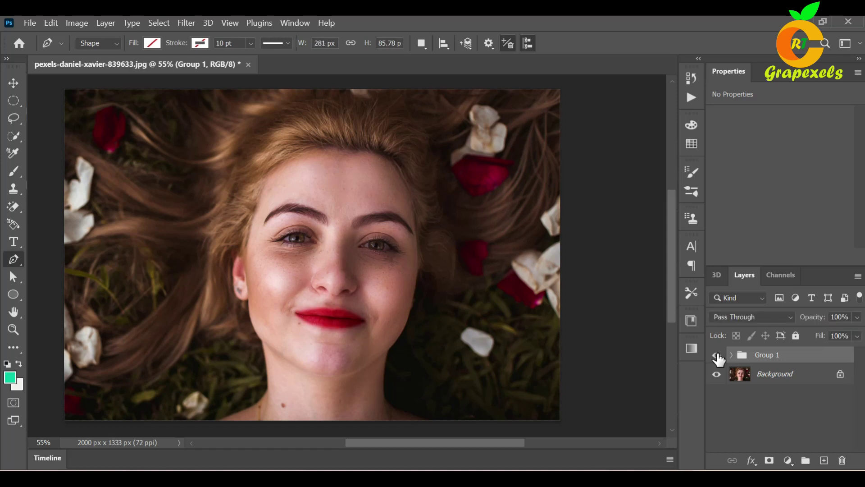